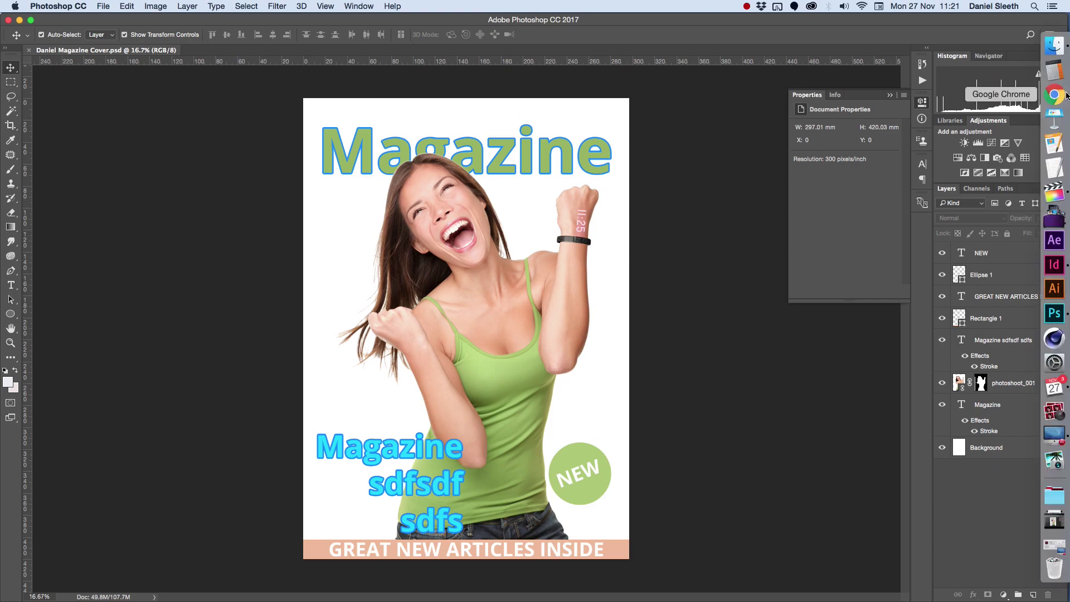
Step: Copy the second barcode image from the Google Images results in Chrome, then return to Photoshop
{"action": "left_click", "coordinate": [1059, 95]}
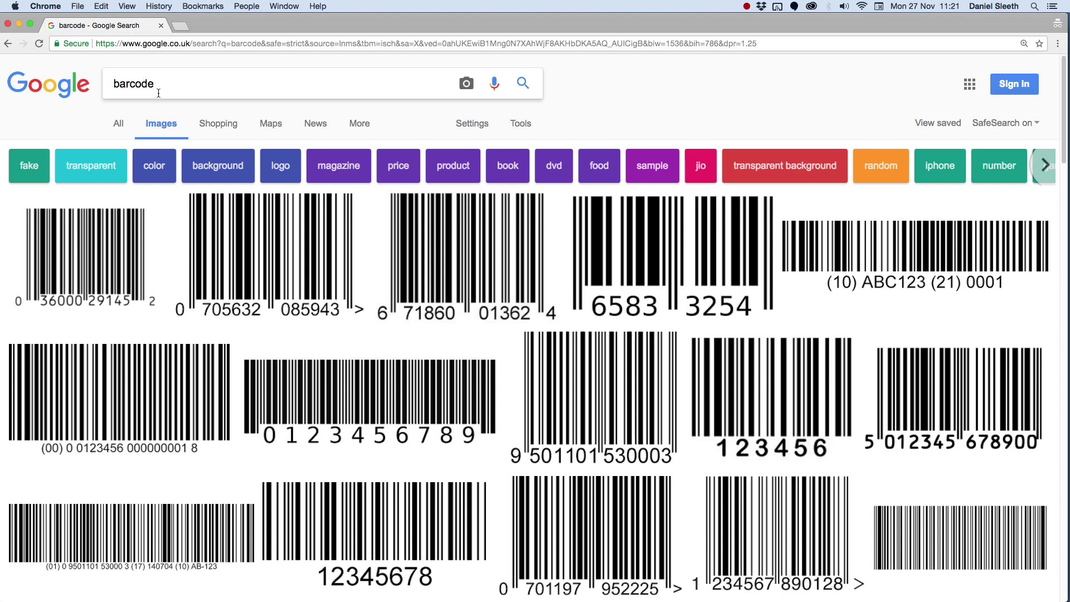
{"action": "left_click", "coordinate": [314, 250]}
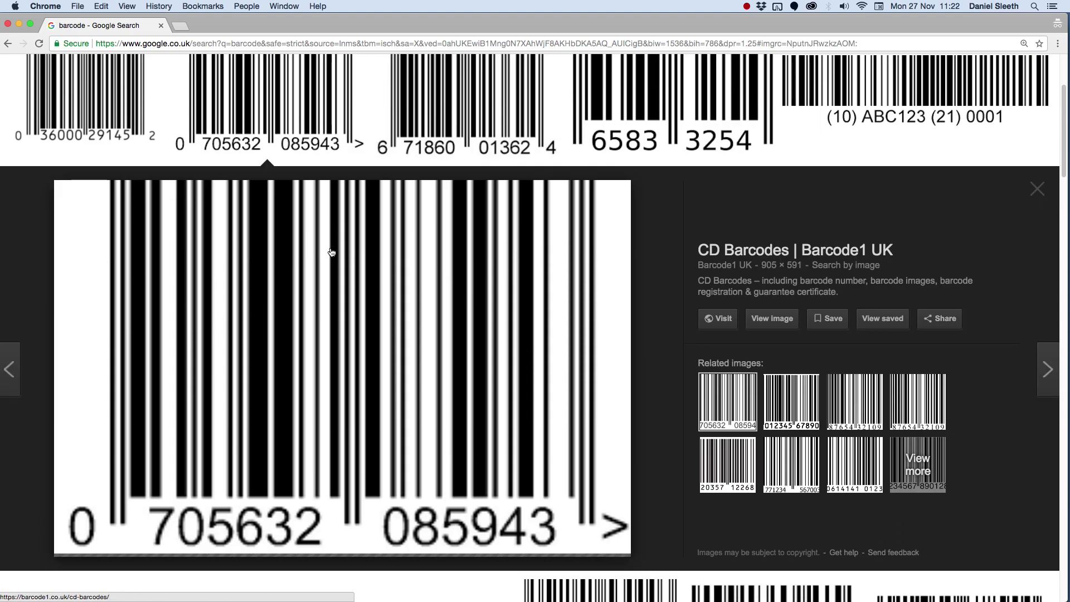
{"action": "right_click", "coordinate": [330, 348]}
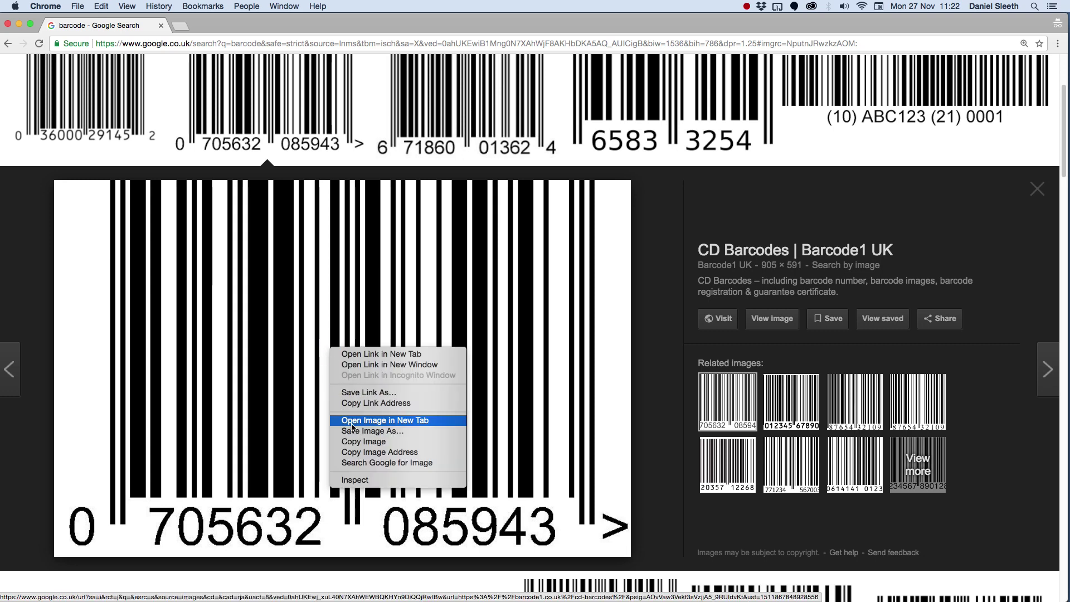
{"action": "left_click", "coordinate": [356, 442]}
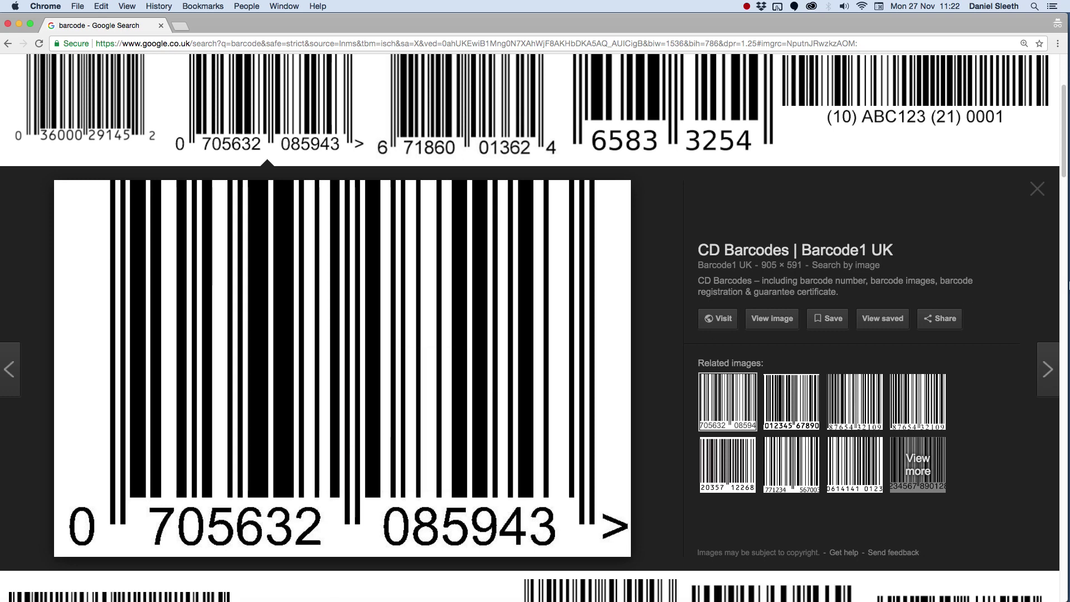
{"action": "mouse_move", "coordinate": [1061, 289]}
{"action": "left_click", "coordinate": [1054, 313]}
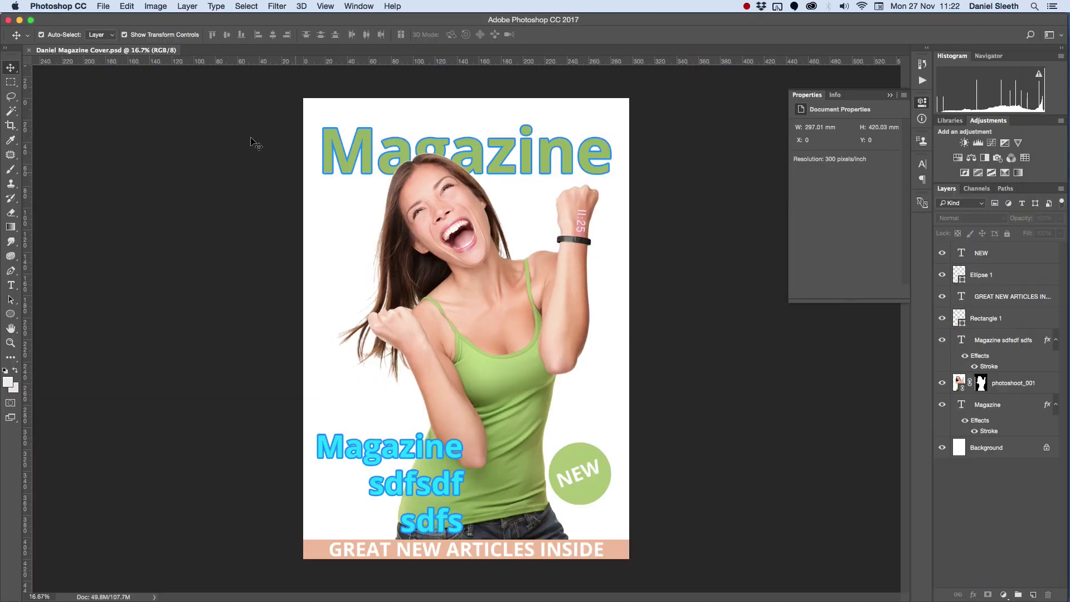
Step: Paste the copied barcode onto the cover as a new layer and move it lower
{"action": "left_click", "coordinate": [128, 6]}
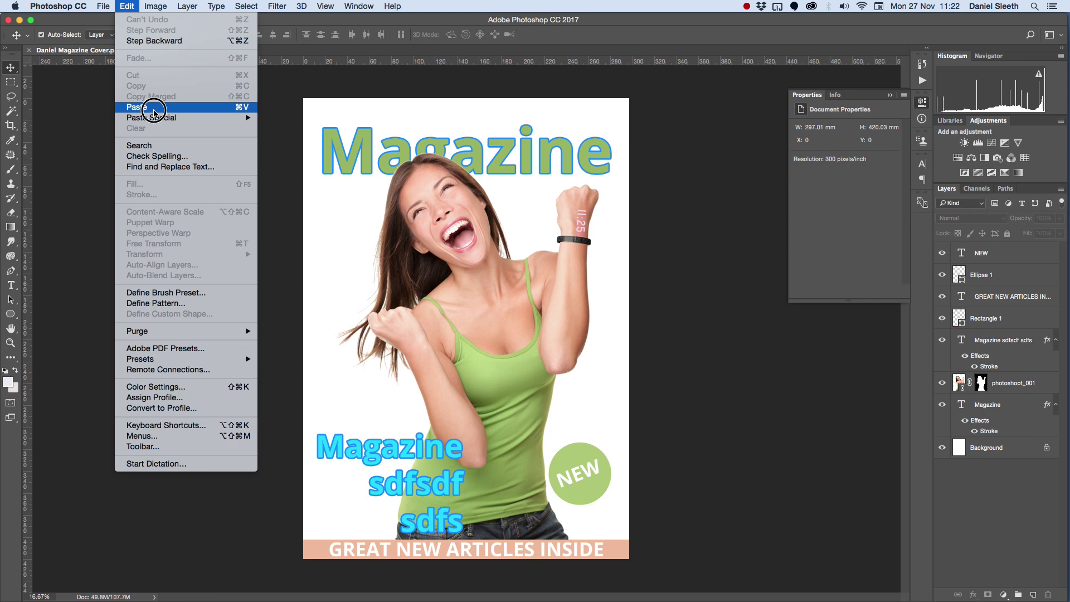
{"action": "left_click", "coordinate": [153, 108]}
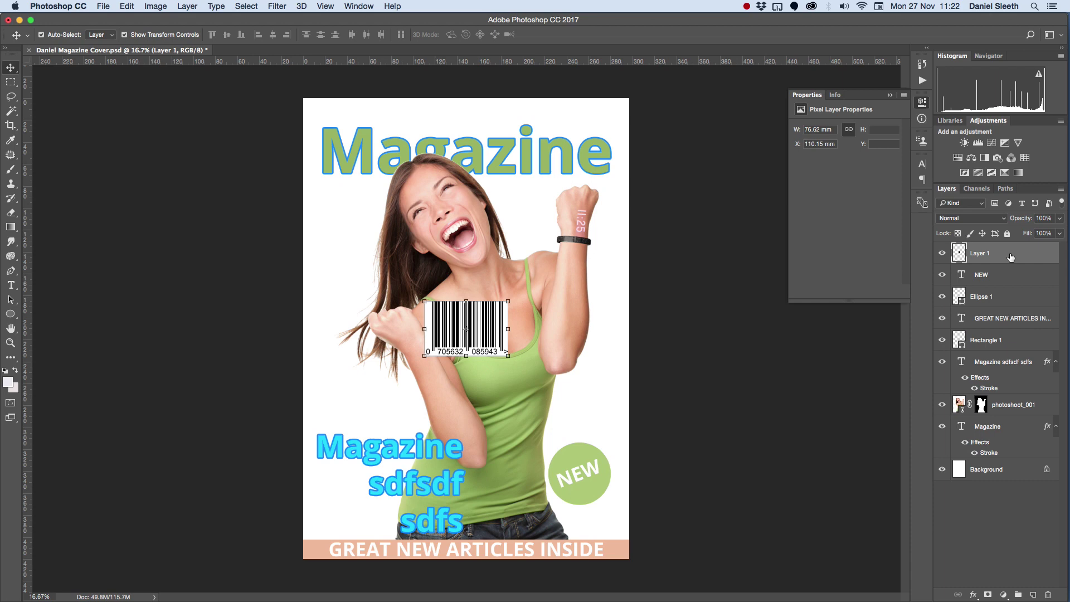
{"action": "left_click_drag", "start_coordinate": [493, 317], "coordinate": [604, 375]}
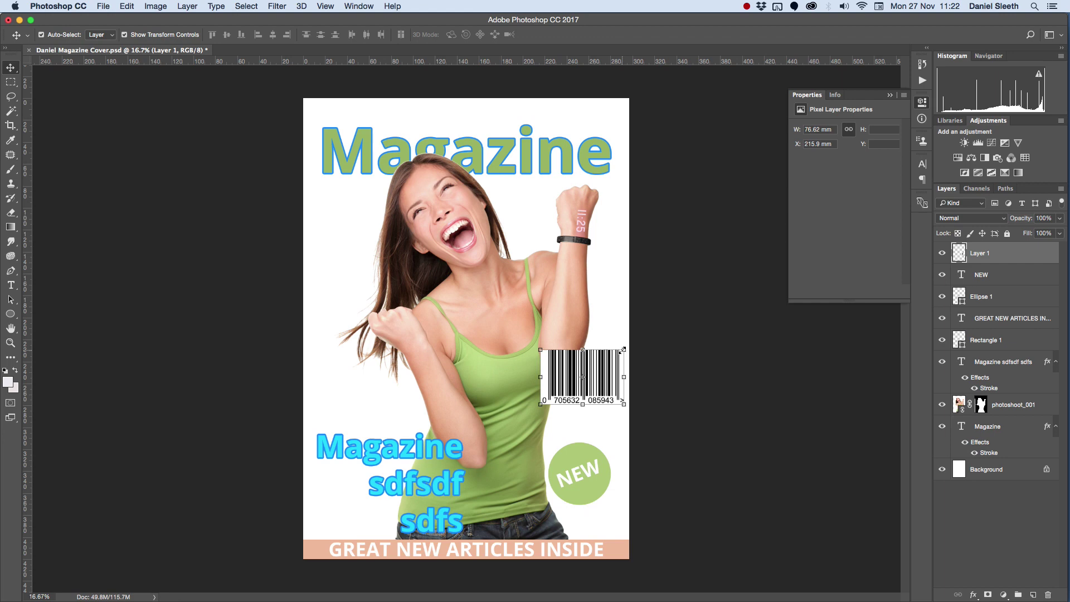
Step: Shrink the barcode and rotate it 90° upright in the bottom-left corner
{"action": "left_click_drag", "start_coordinate": [623, 350], "coordinate": [612, 370]}
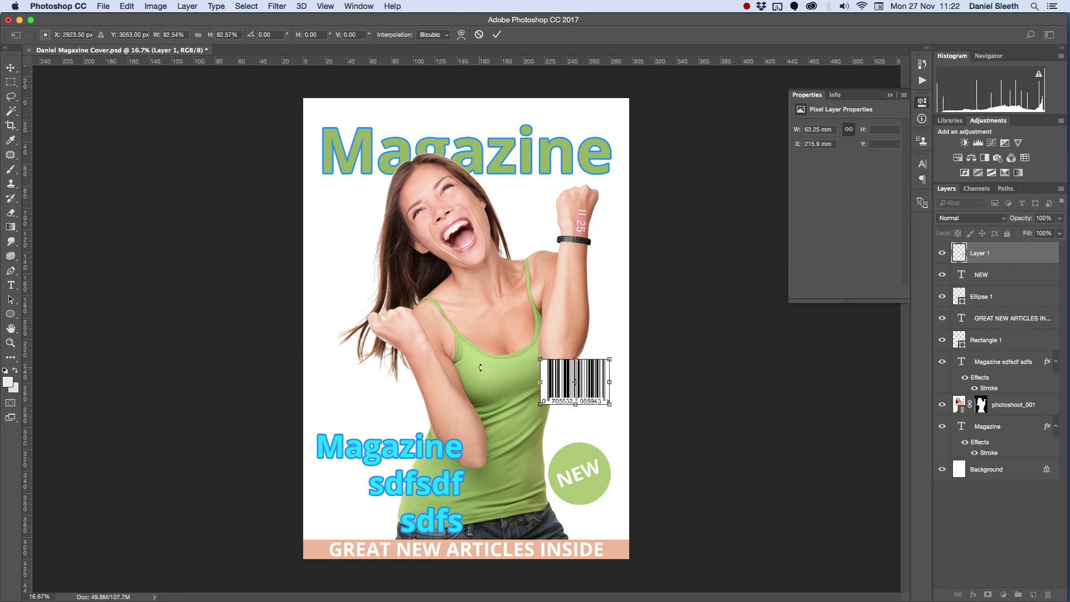
{"action": "left_click_drag", "start_coordinate": [600, 378], "coordinate": [402, 437]}
{"action": "left_click_drag", "start_coordinate": [347, 489], "coordinate": [325, 475]}
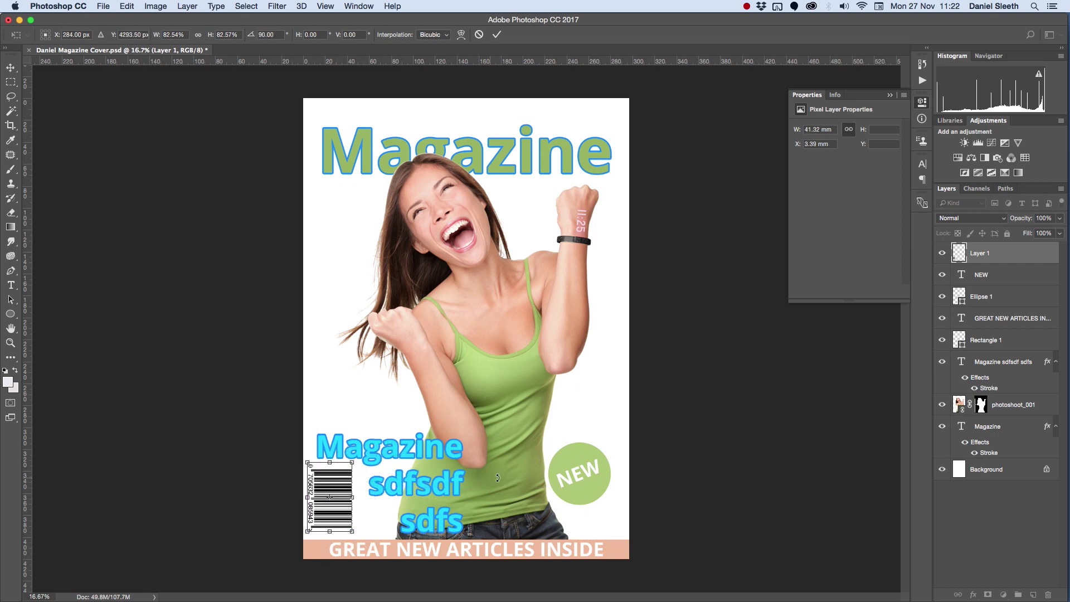
{"action": "key", "text": "Return"}
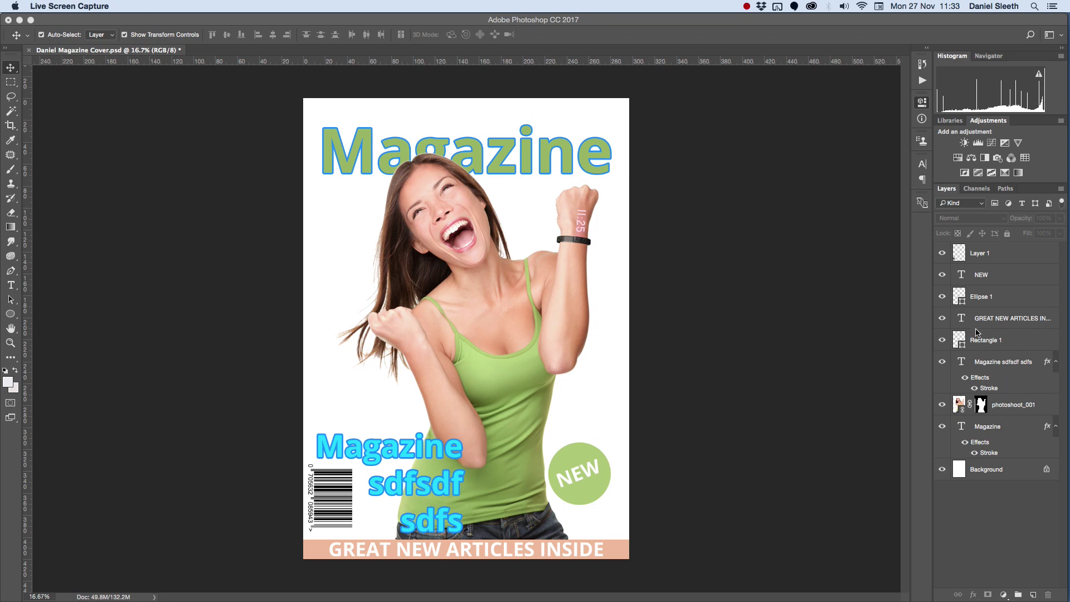
Step: Rename the barcode's layer, Layer 1, to 'Barcode'
{"action": "left_click", "coordinate": [990, 255]}
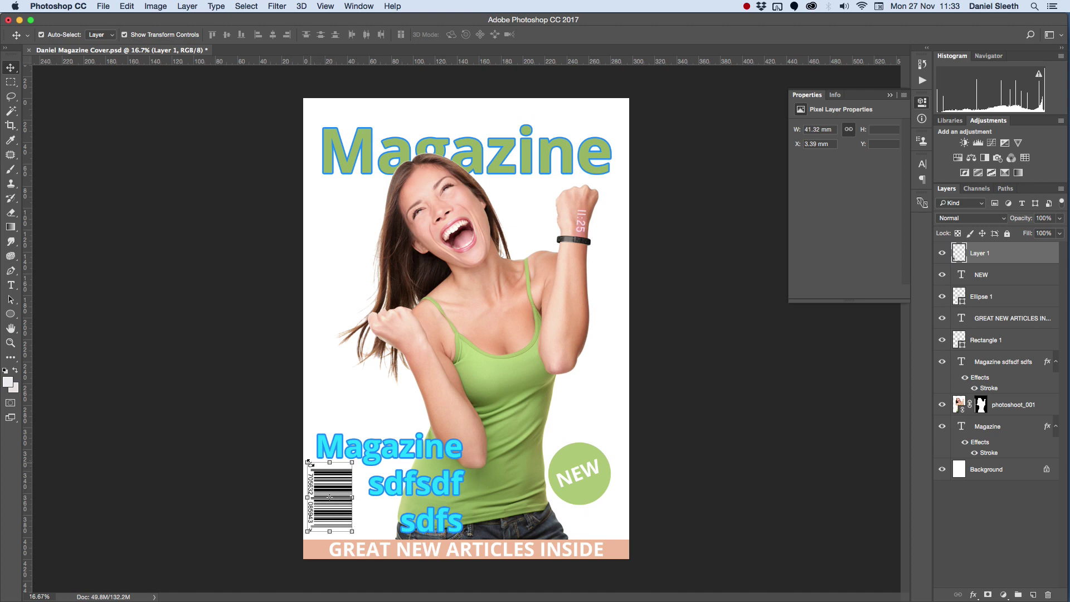
{"action": "double_click", "coordinate": [981, 253]}
{"action": "type", "text": "Barcode"}
{"action": "key", "text": "Return"}
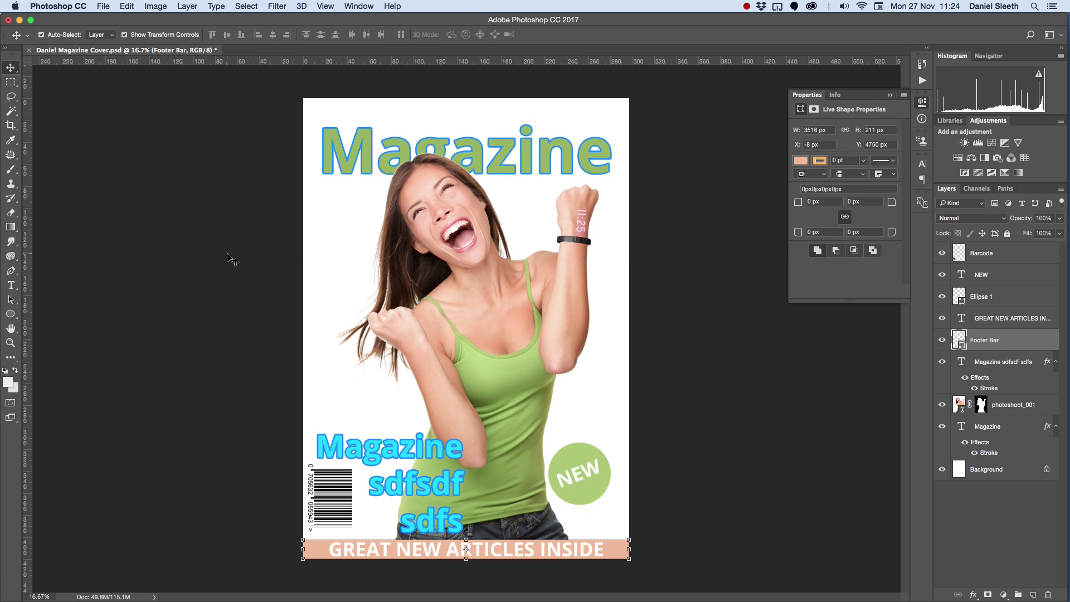
Step: Save the magazine cover PSD with File > Save
{"action": "left_click", "coordinate": [103, 6]}
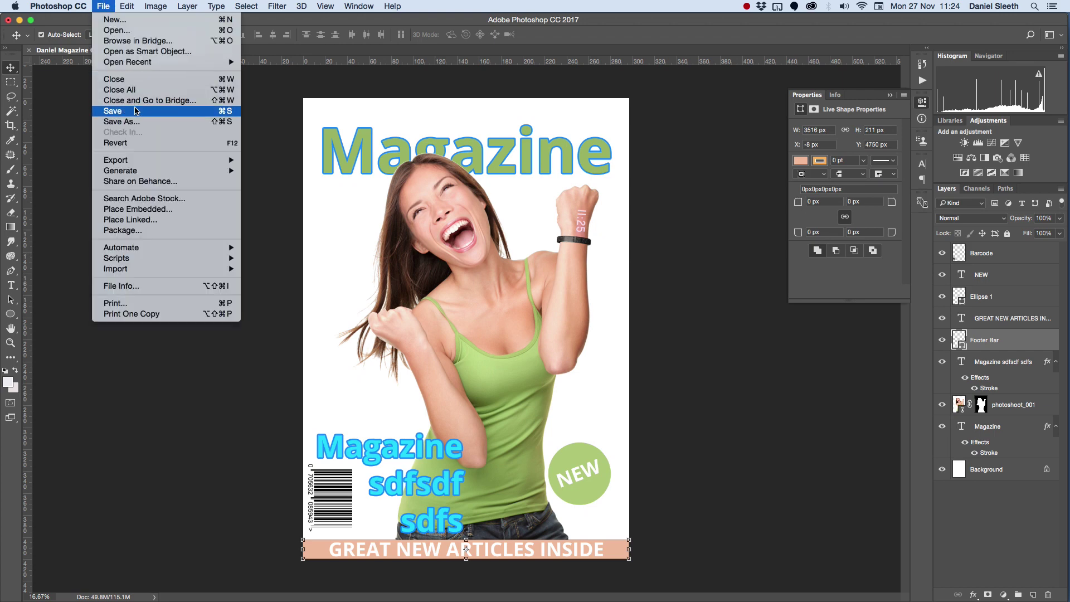
{"action": "left_click", "coordinate": [113, 111]}
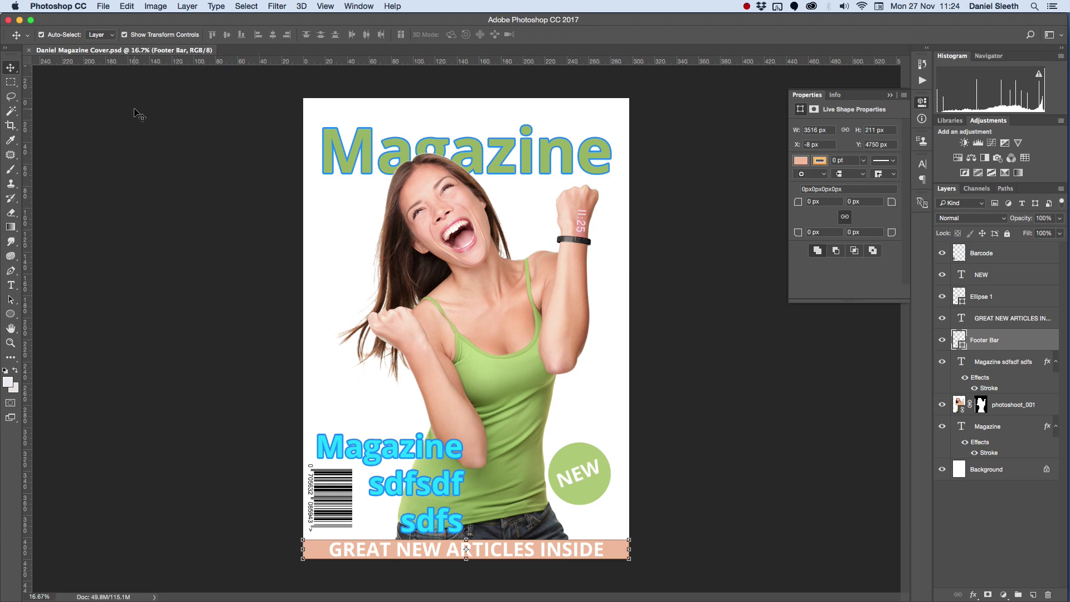
Step: Save As Photoshop PDF, adding 'Print Version' to the file name
{"action": "left_click", "coordinate": [103, 7]}
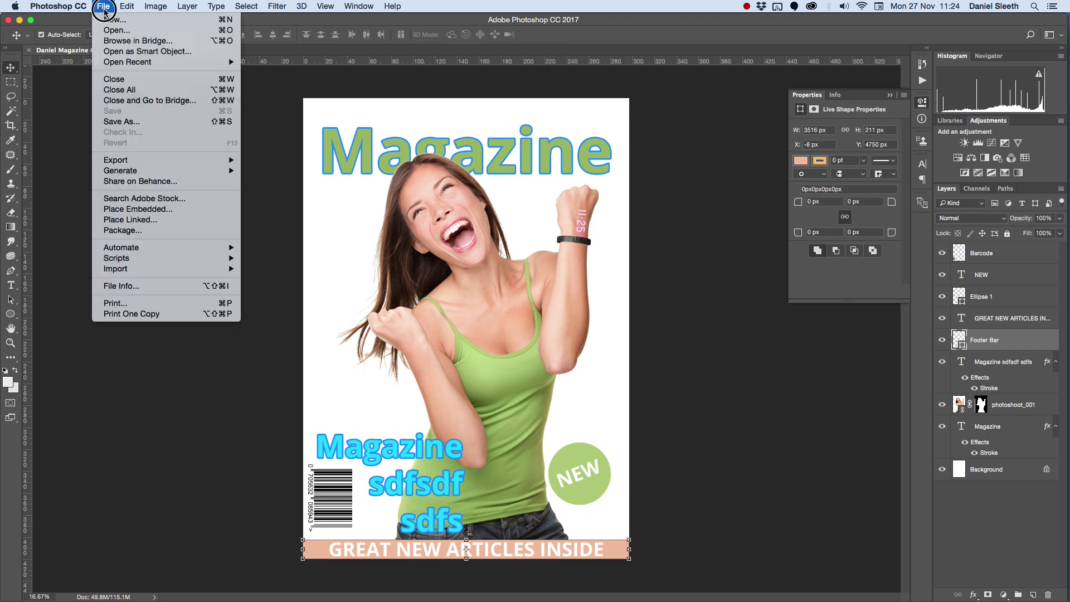
{"action": "left_click", "coordinate": [129, 122]}
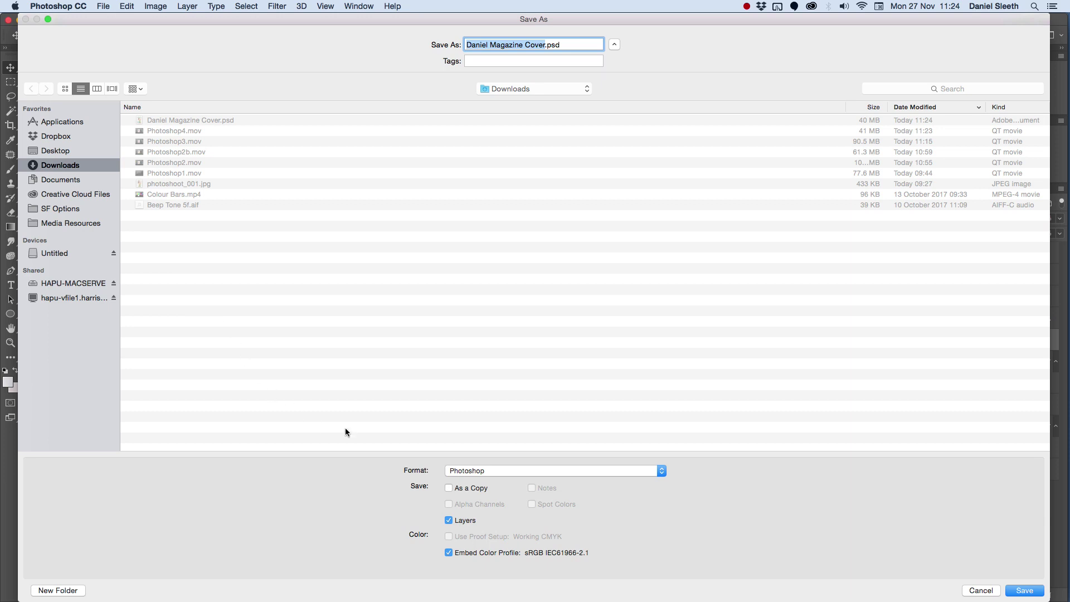
{"action": "left_click", "coordinate": [482, 472]}
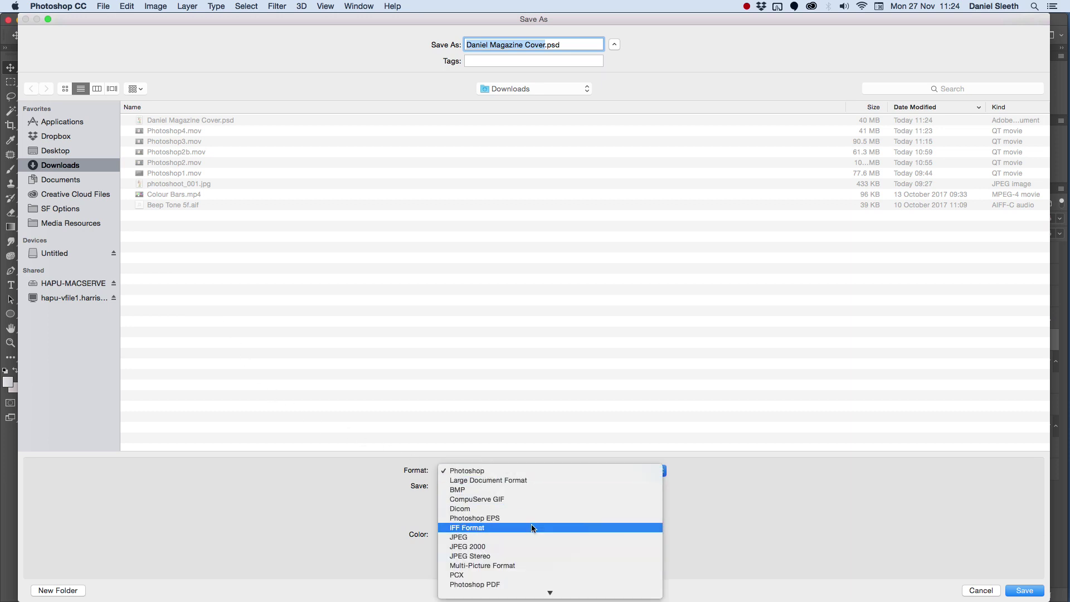
{"action": "left_click", "coordinate": [498, 585]}
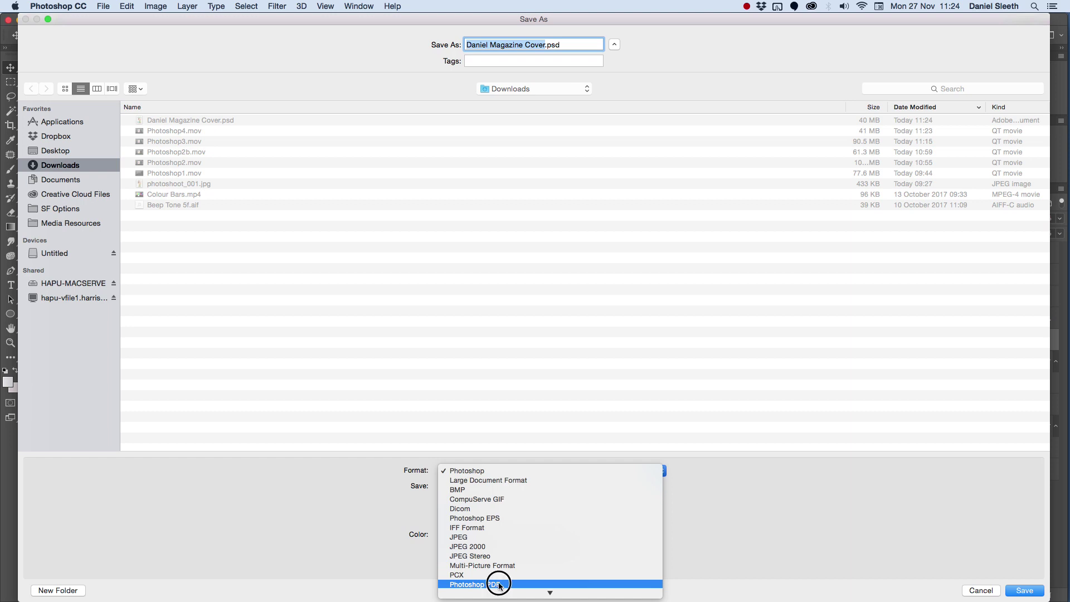
{"action": "left_click", "coordinate": [545, 46]}
{"action": "type", "text": "Prin"}
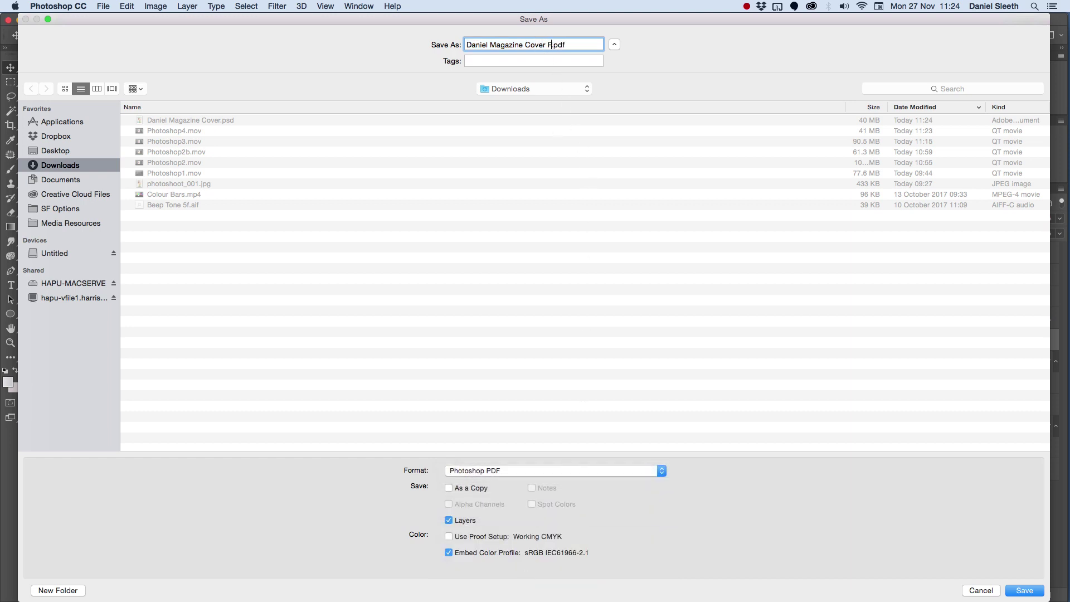
{"action": "type", "text": "t Version"}
{"action": "left_click", "coordinate": [1022, 592]}
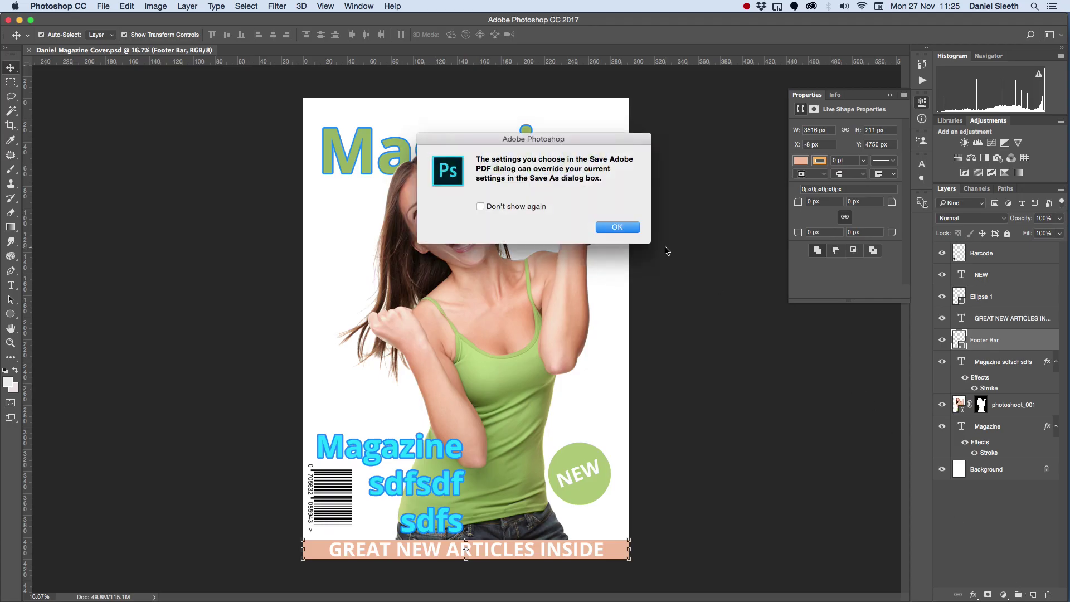
Step: Save the PDF with the [High Quality Print] preset, preserving Photoshop editing capabilities
{"action": "left_click", "coordinate": [615, 228]}
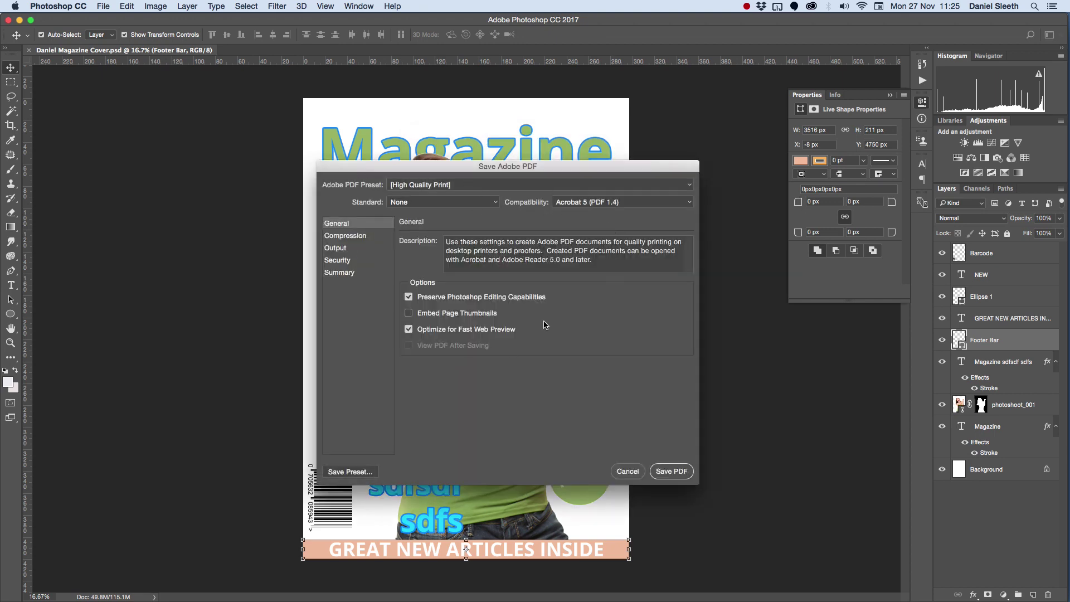
{"action": "left_click", "coordinate": [524, 189]}
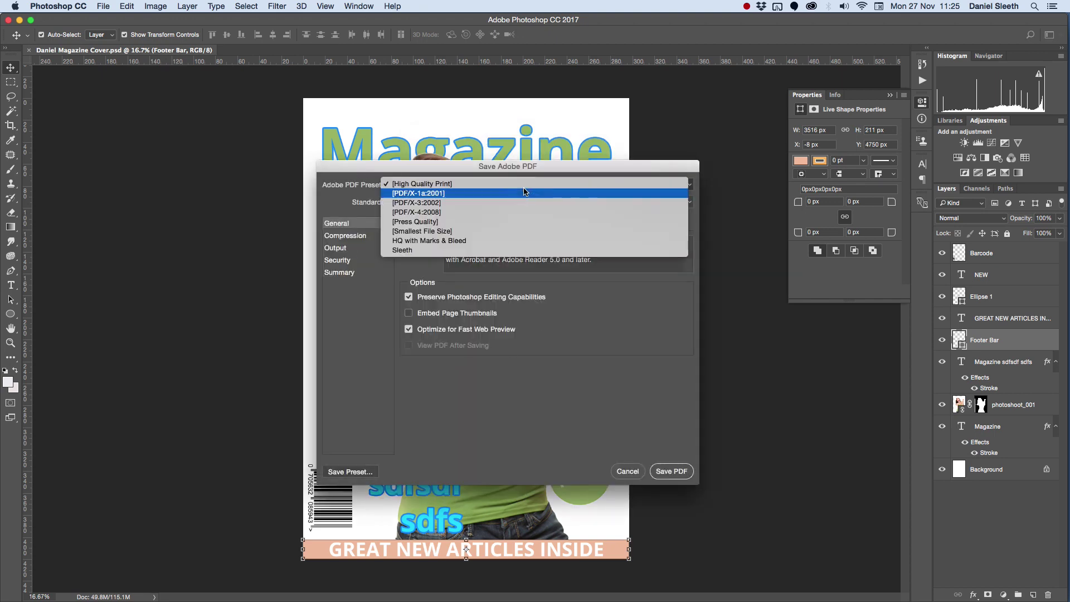
{"action": "left_click", "coordinate": [428, 187]}
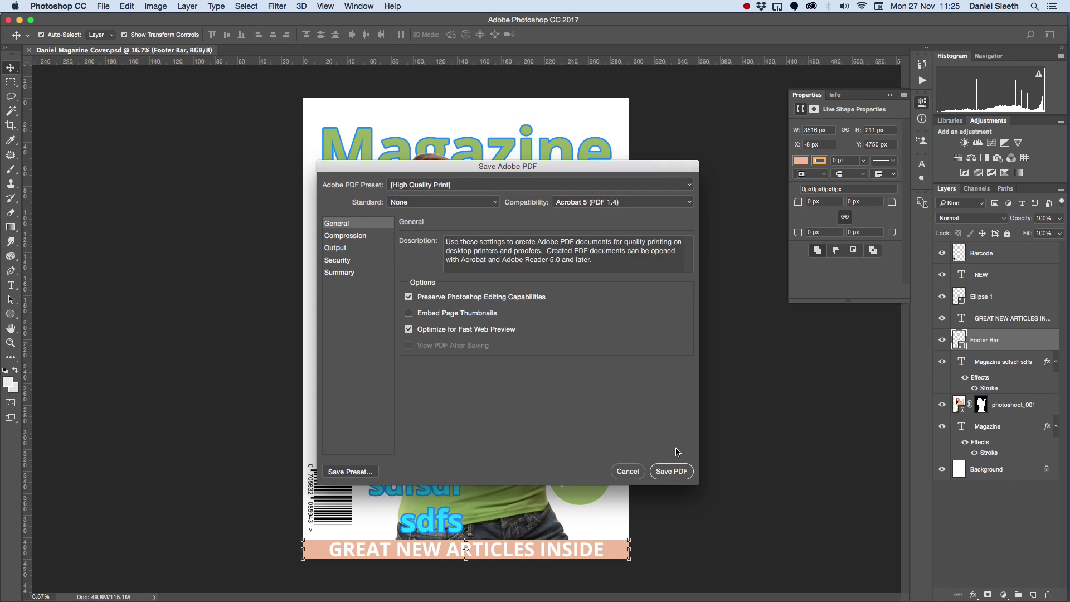
{"action": "left_click", "coordinate": [671, 471]}
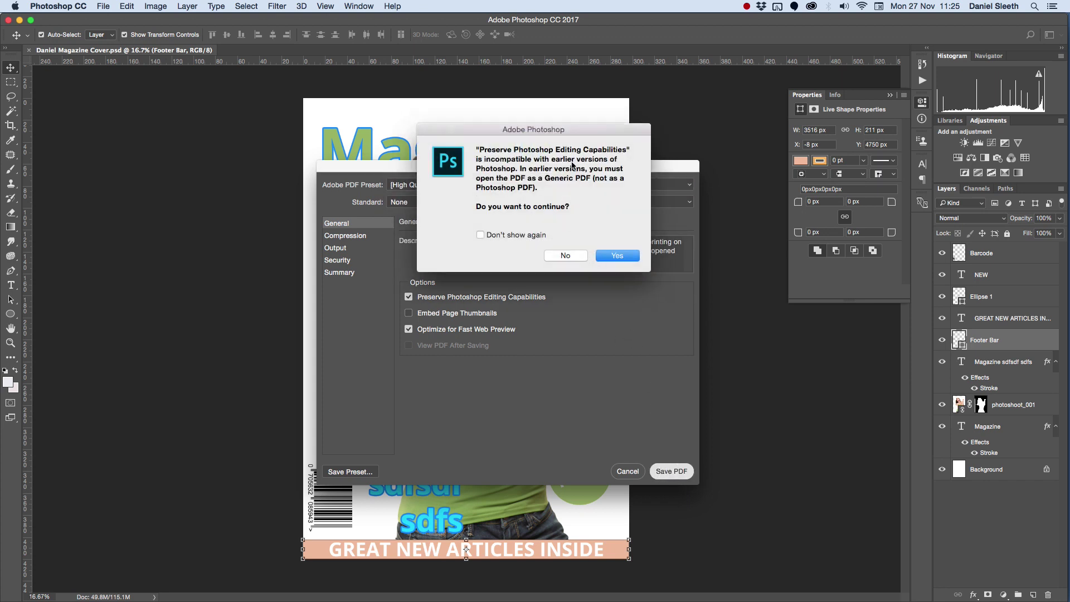
{"action": "left_click", "coordinate": [631, 258]}
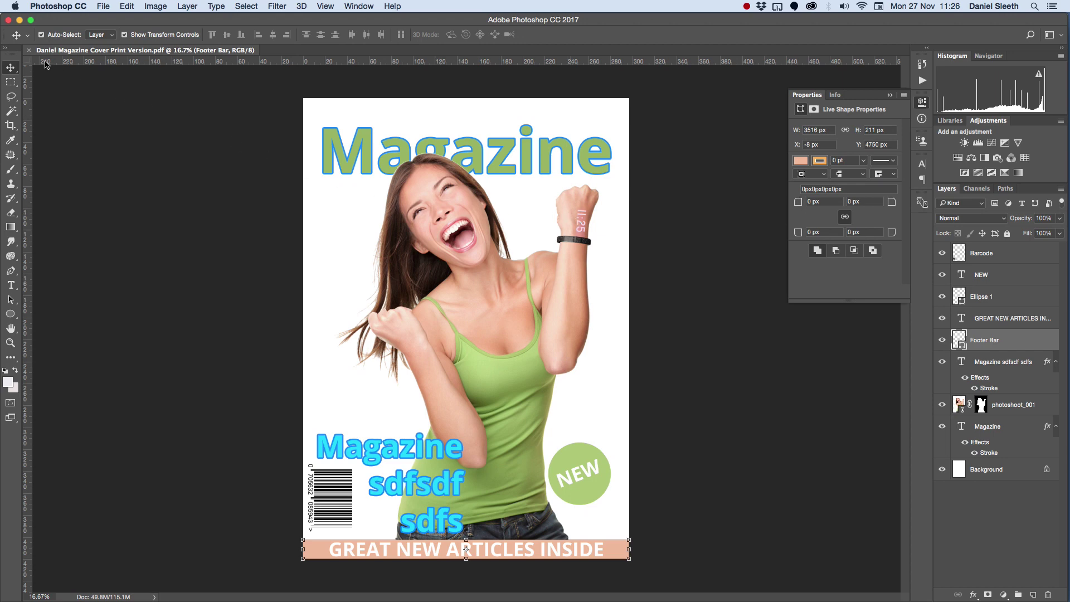
Step: Close the PDF cover document, returning to the Get Started screen
{"action": "left_click", "coordinate": [31, 51]}
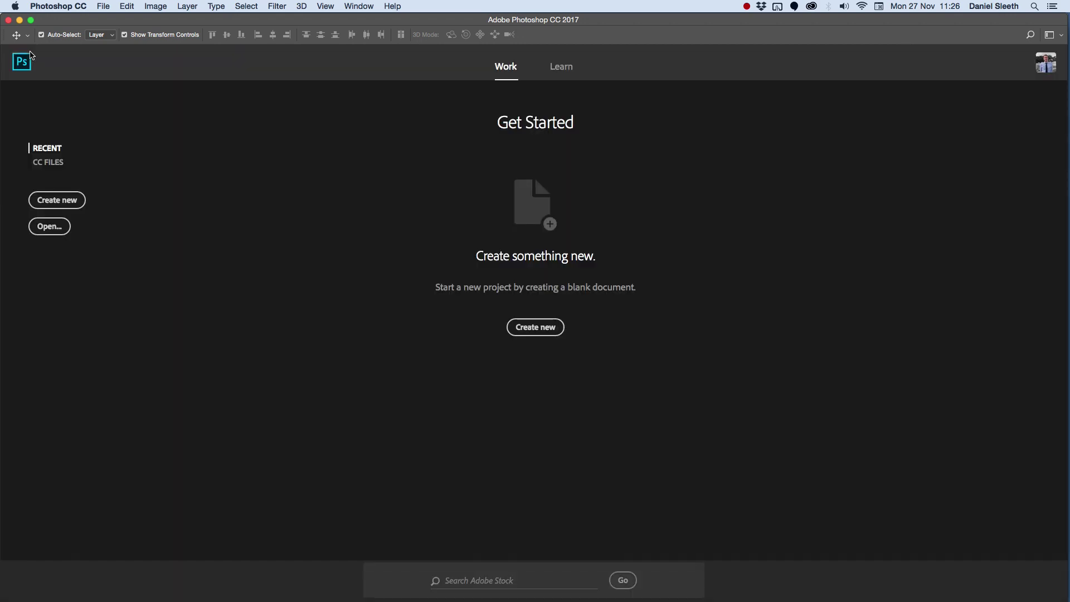
{"action": "left_click", "coordinate": [103, 6]}
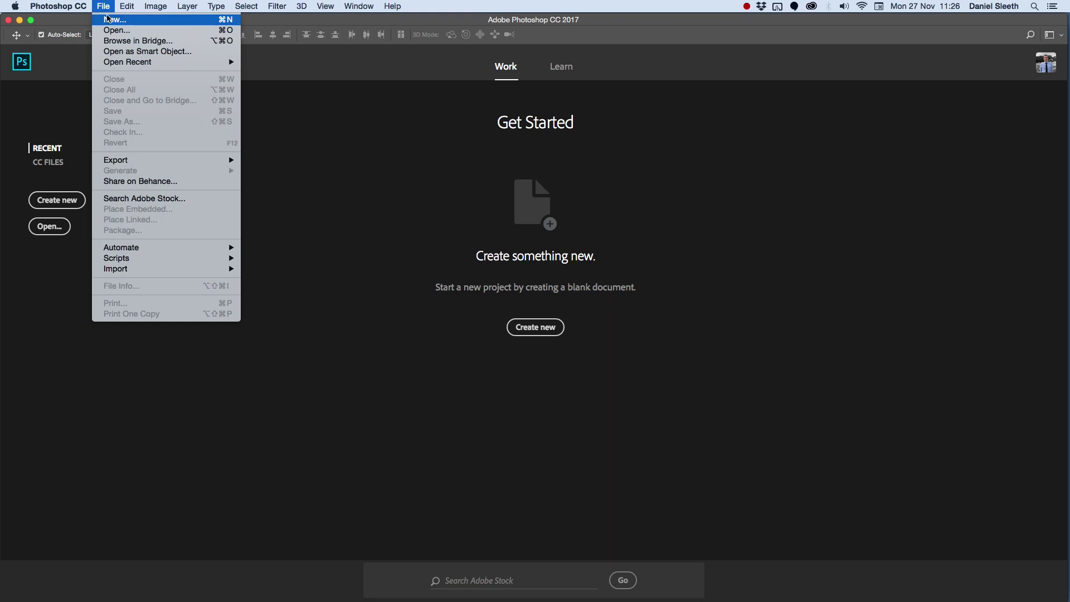
Step: Reopen Daniel Magazine Cover.psd from the Downloads folder
{"action": "left_click", "coordinate": [114, 30]}
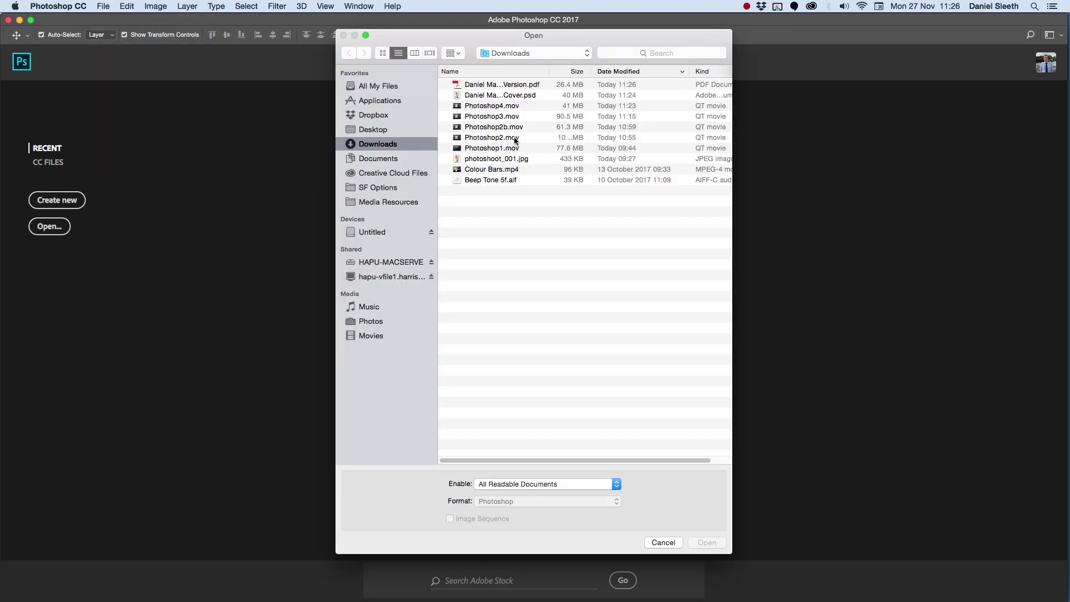
{"action": "left_click", "coordinate": [528, 96]}
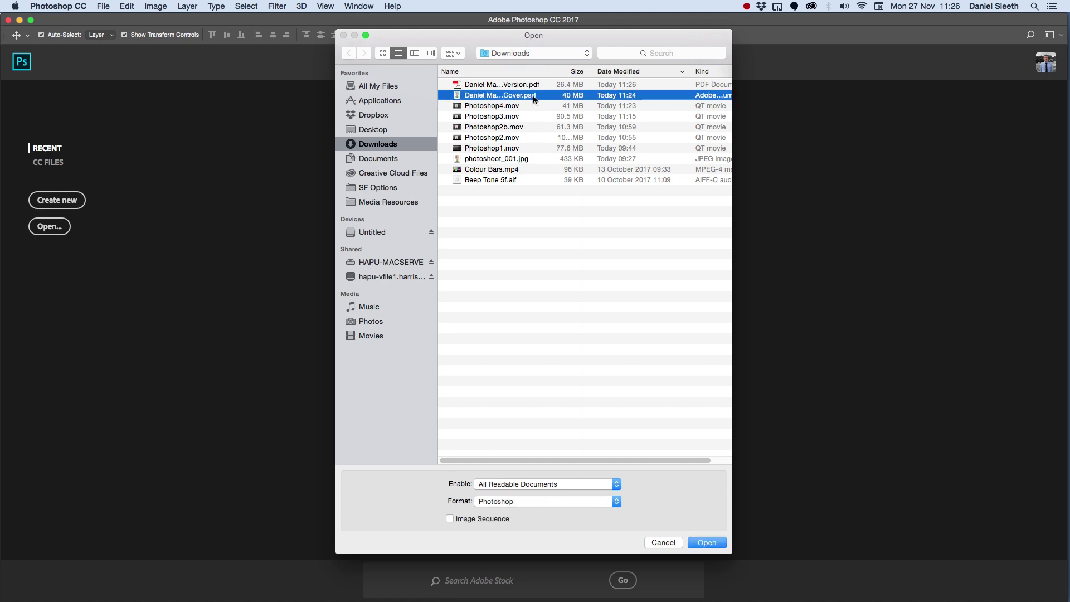
{"action": "left_click", "coordinate": [530, 87]}
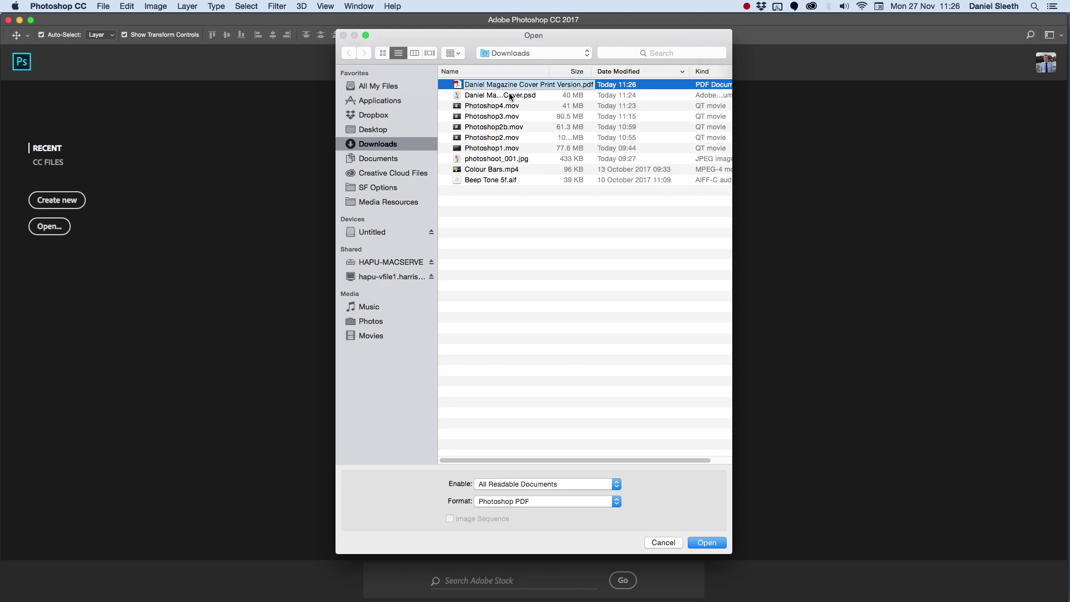
{"action": "left_click", "coordinate": [513, 98]}
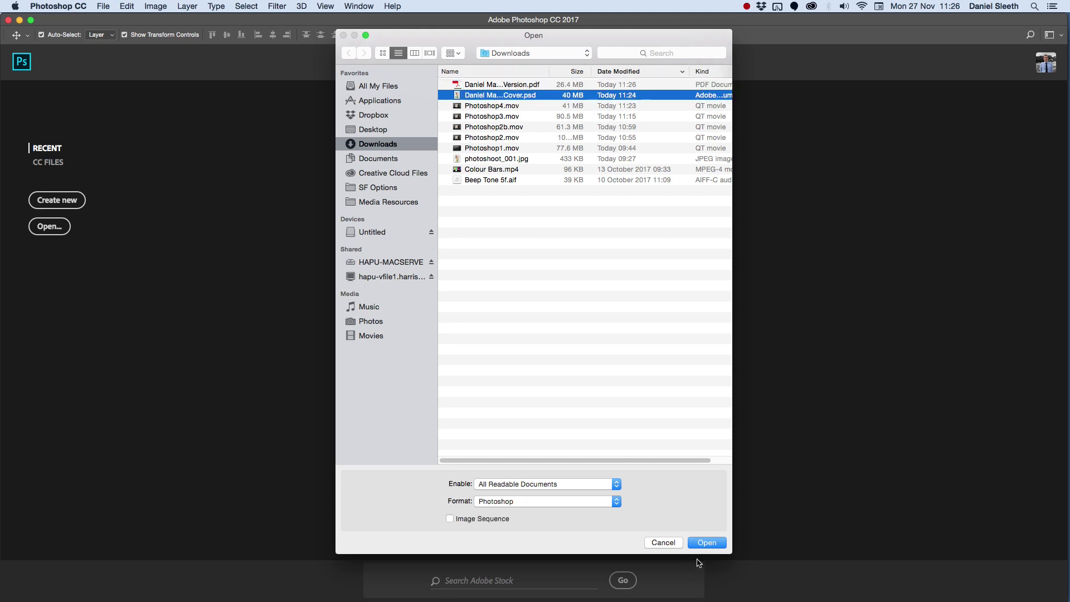
{"action": "left_click", "coordinate": [707, 543]}
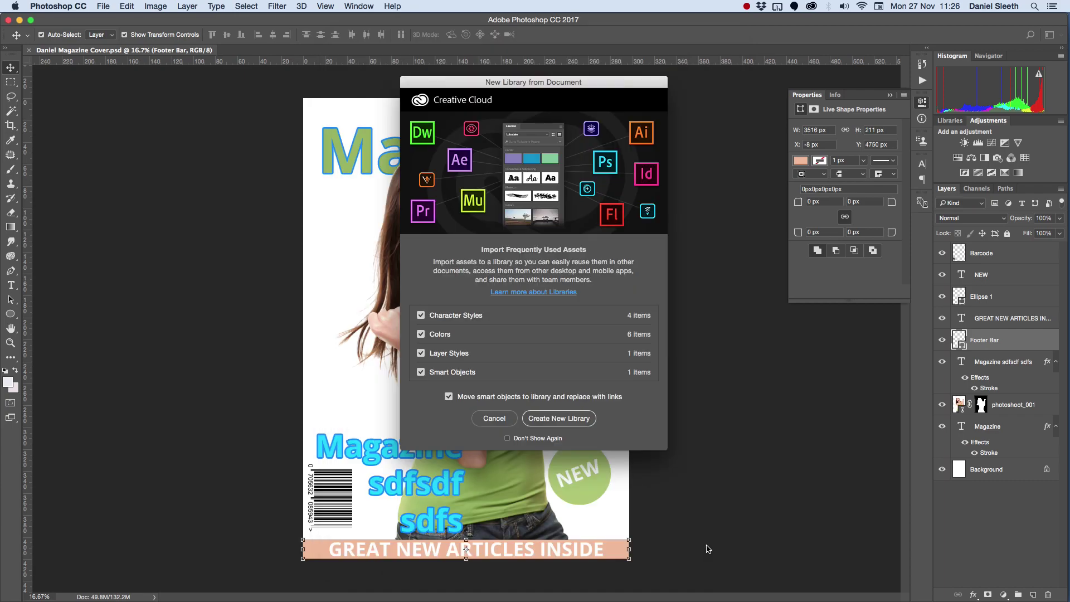